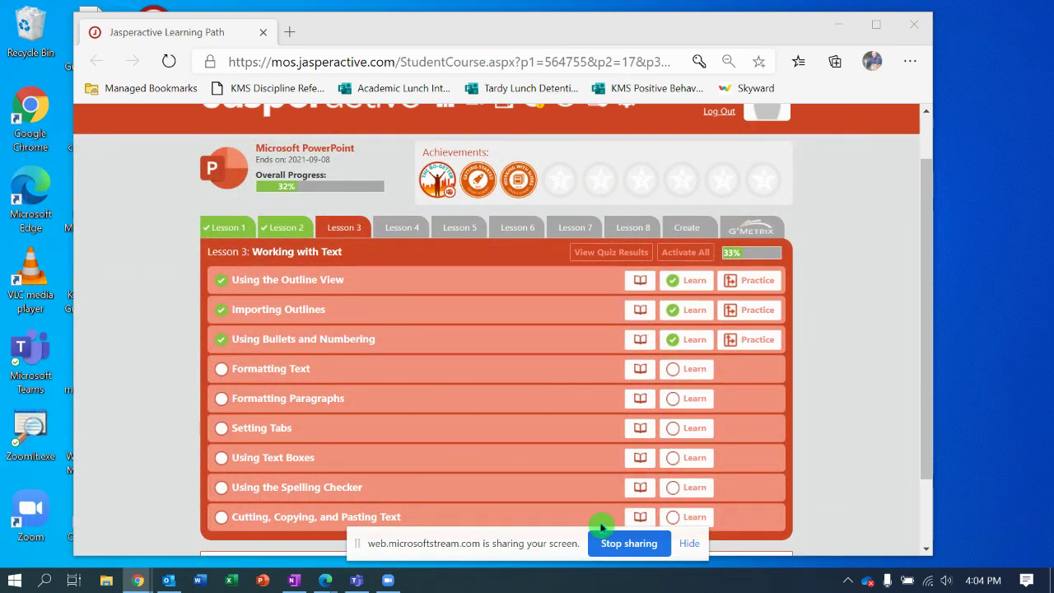
- Start the Learn exercise for Formatting Text in Jasperactive's Lesson 3
click(928, 254)
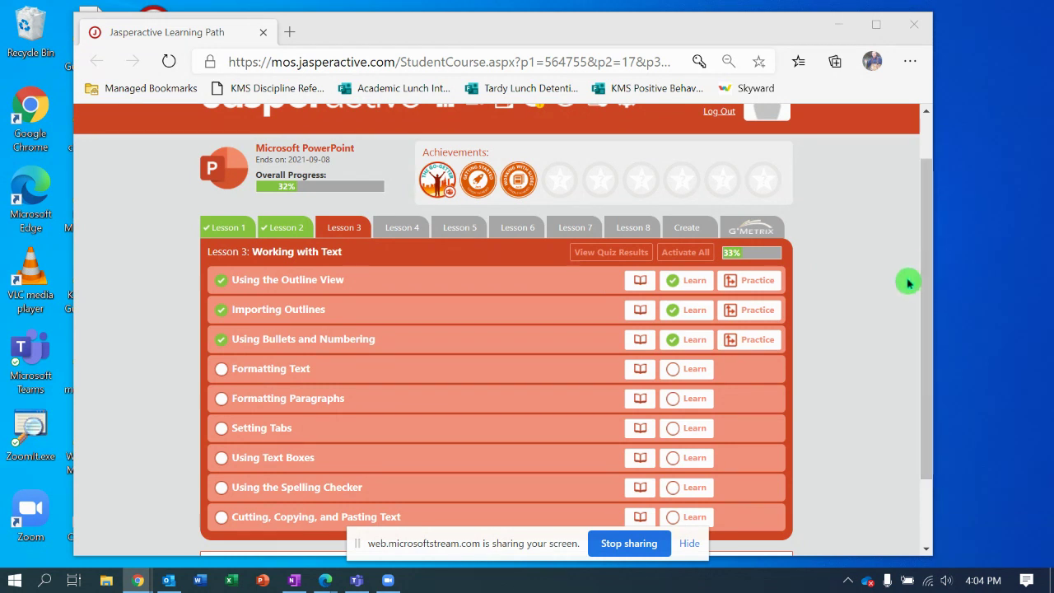
click(690, 370)
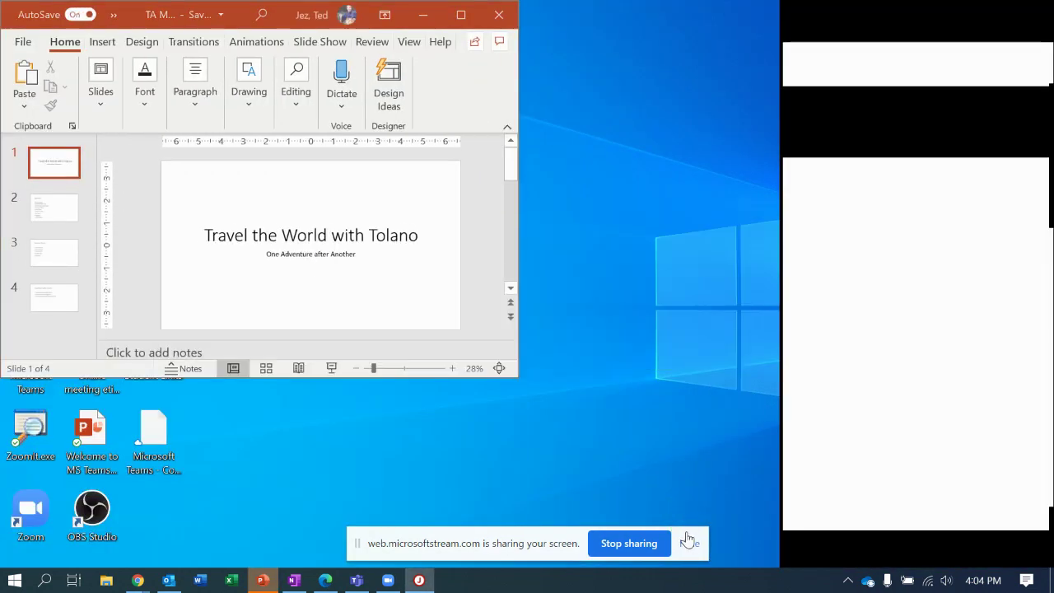
- Enlarge the TA Marketing - Format Demo window and display slide 2, Agenda
click(688, 542)
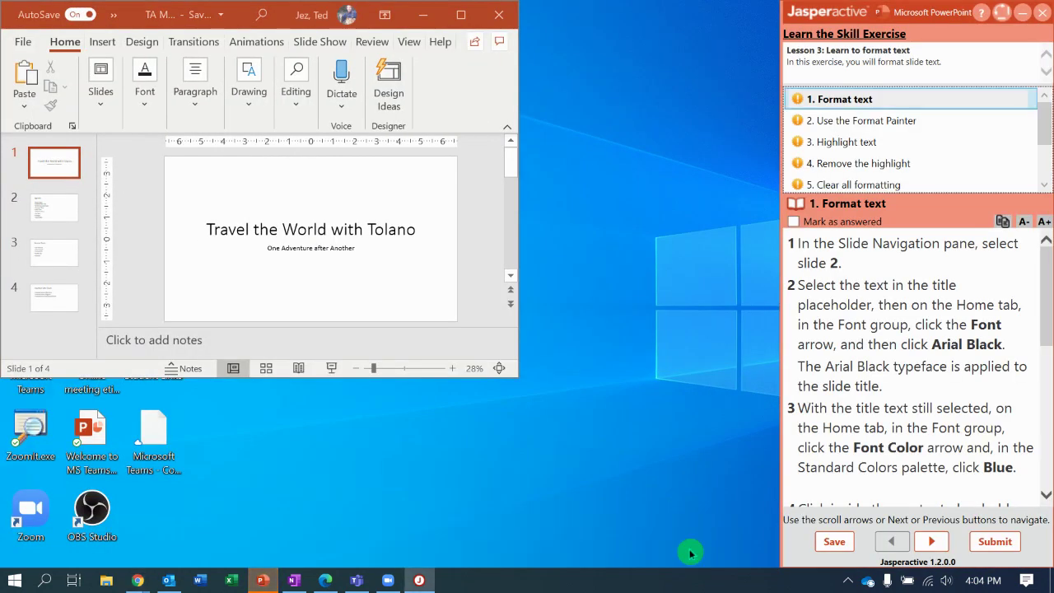
drag(516, 377, 769, 556)
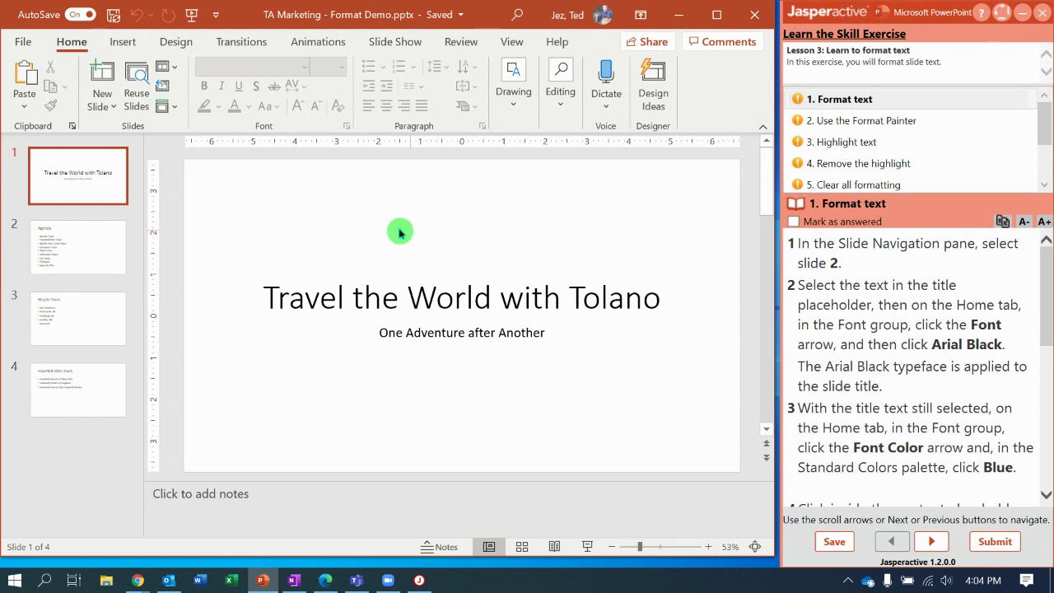
click(107, 238)
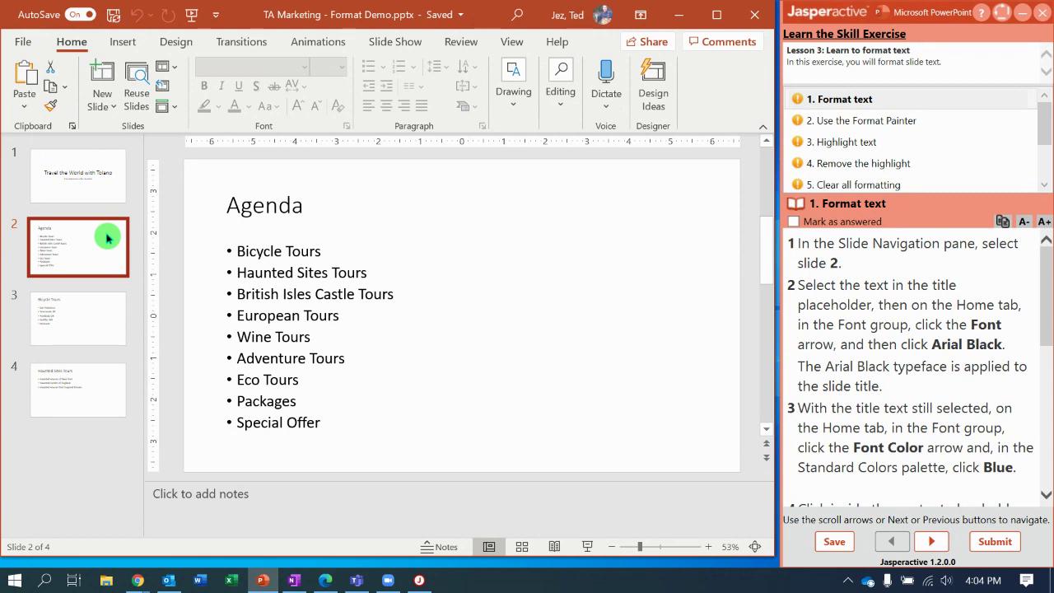
- Set the Agenda title font to Arial Black and its colour to Standard Blue
double_click(270, 208)
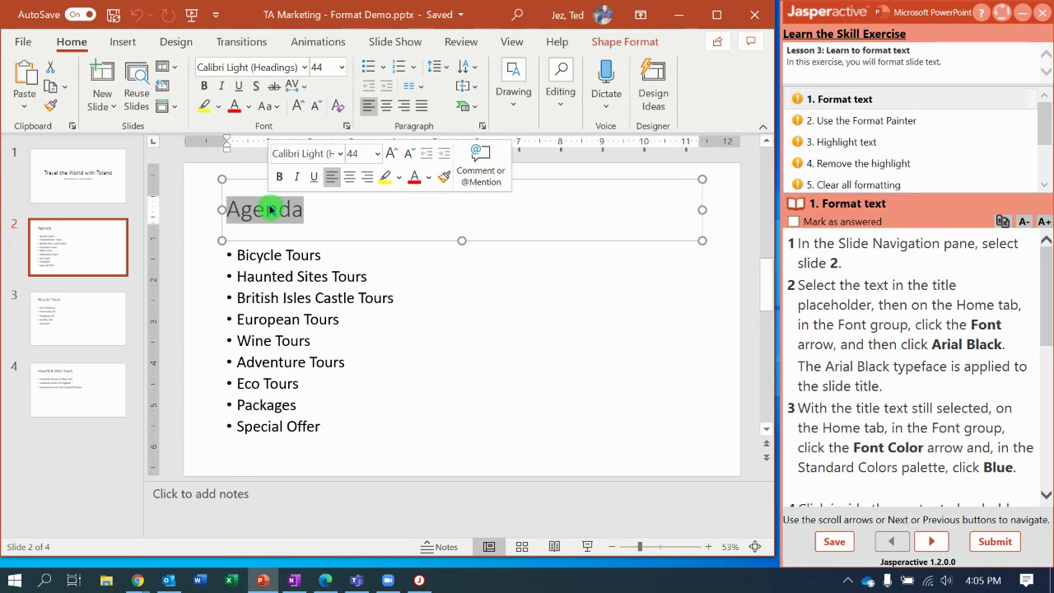
click(304, 68)
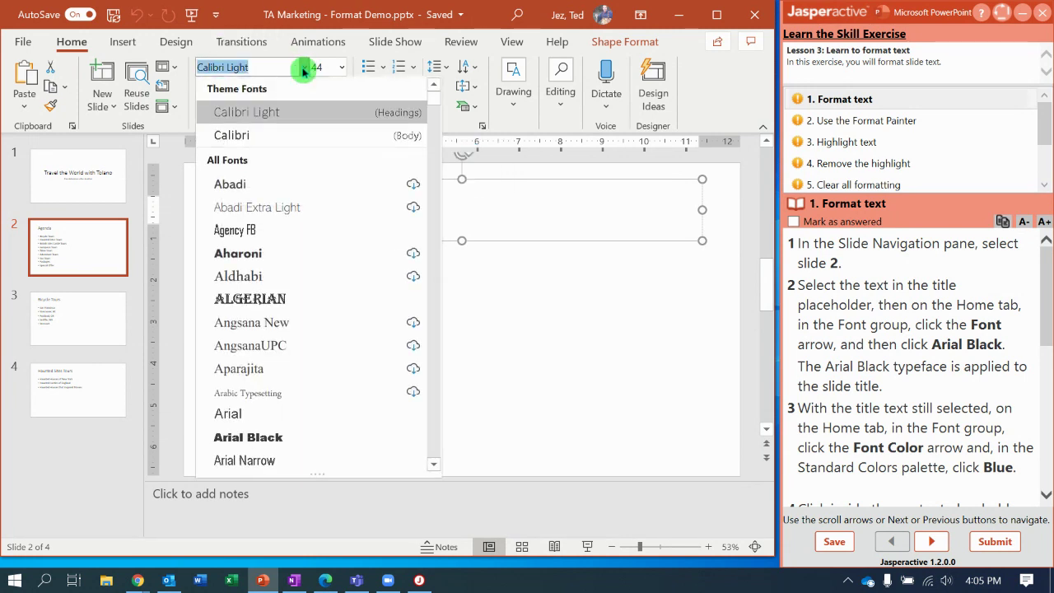
click(297, 437)
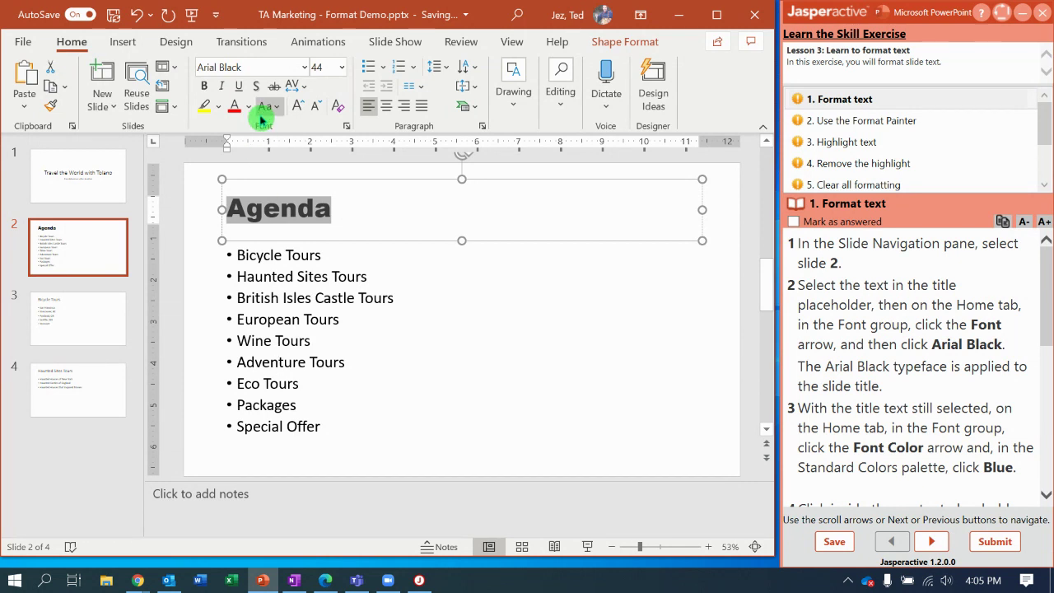
click(249, 111)
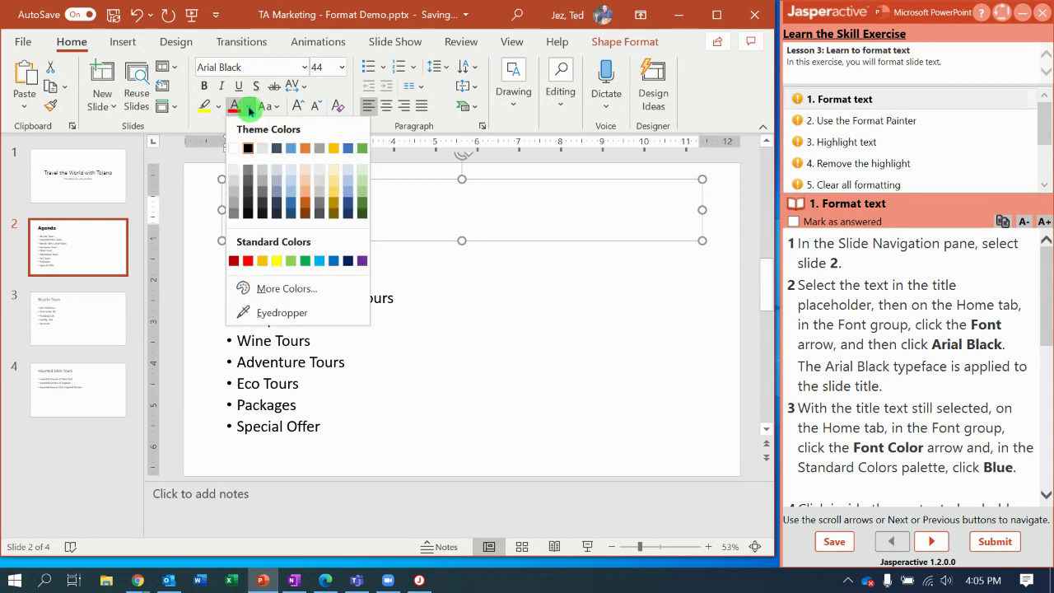
click(336, 262)
drag(1048, 271, 1048, 373)
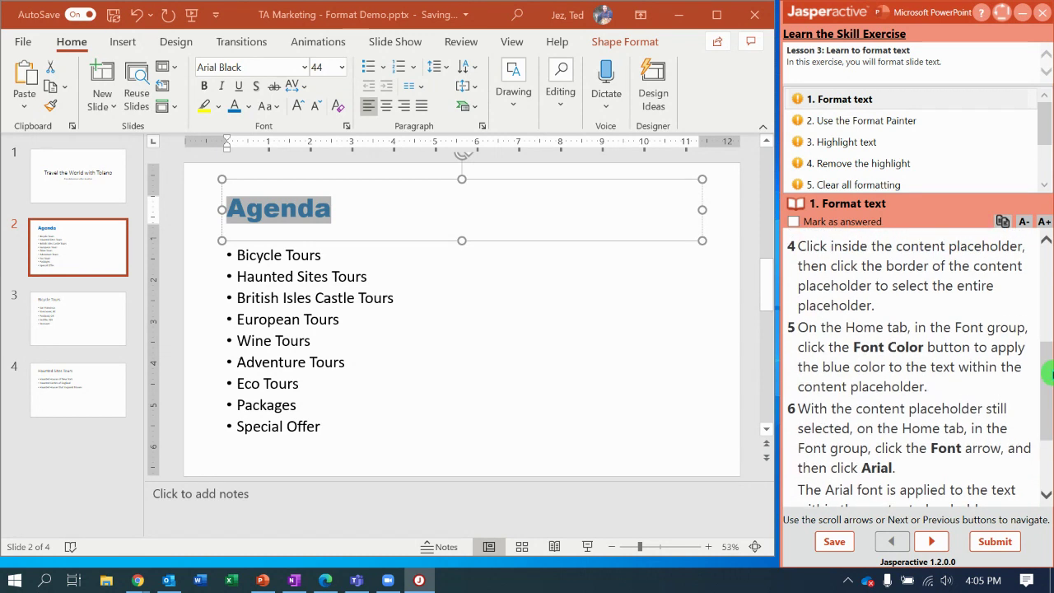
click(402, 299)
- Select the whole bullet list box and make its text blue, Arial and italic
click(423, 243)
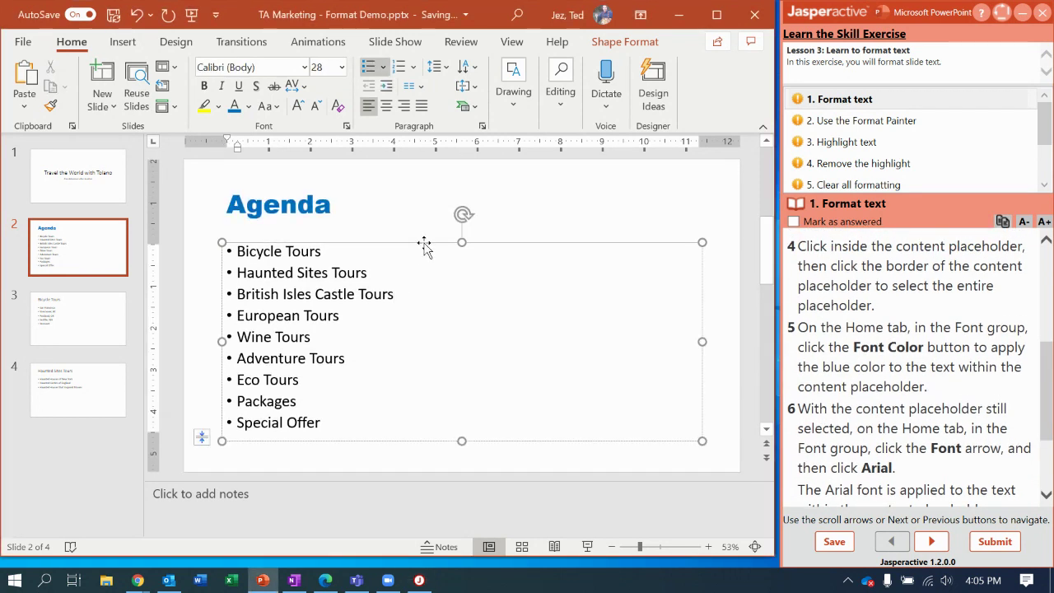
click(424, 244)
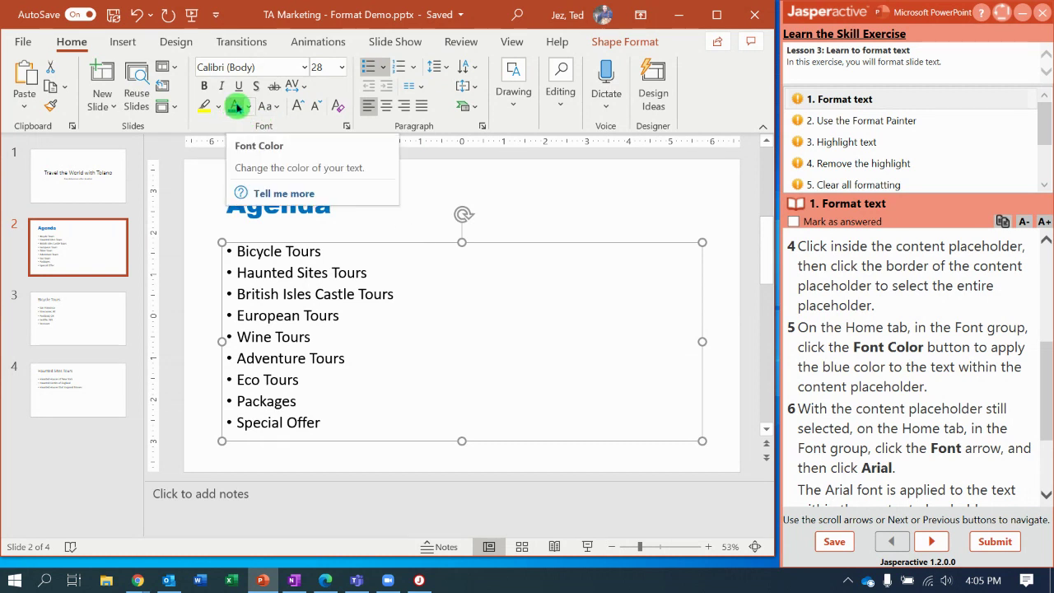
click(235, 106)
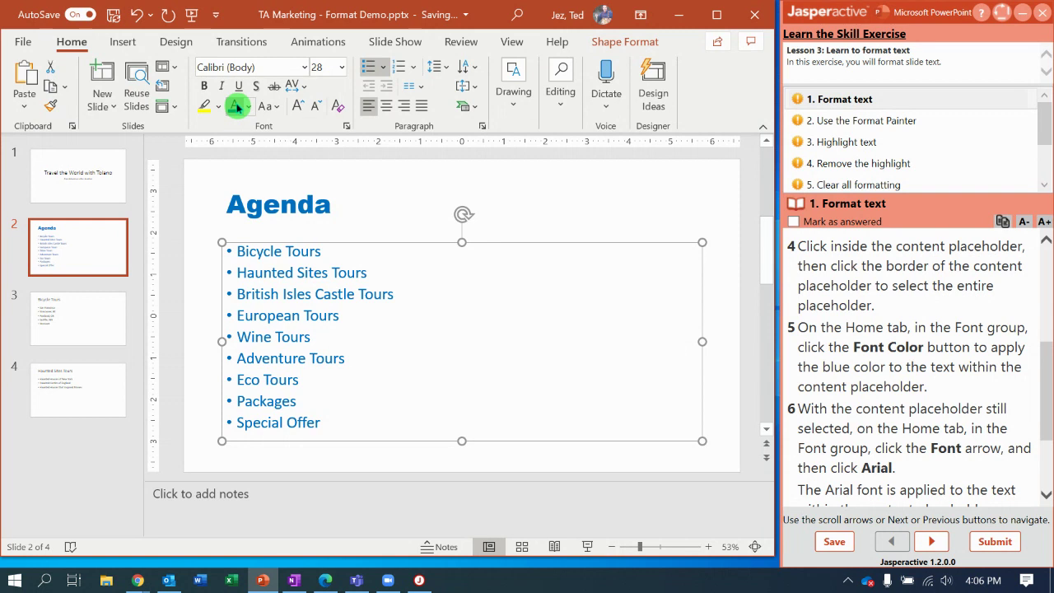
click(305, 67)
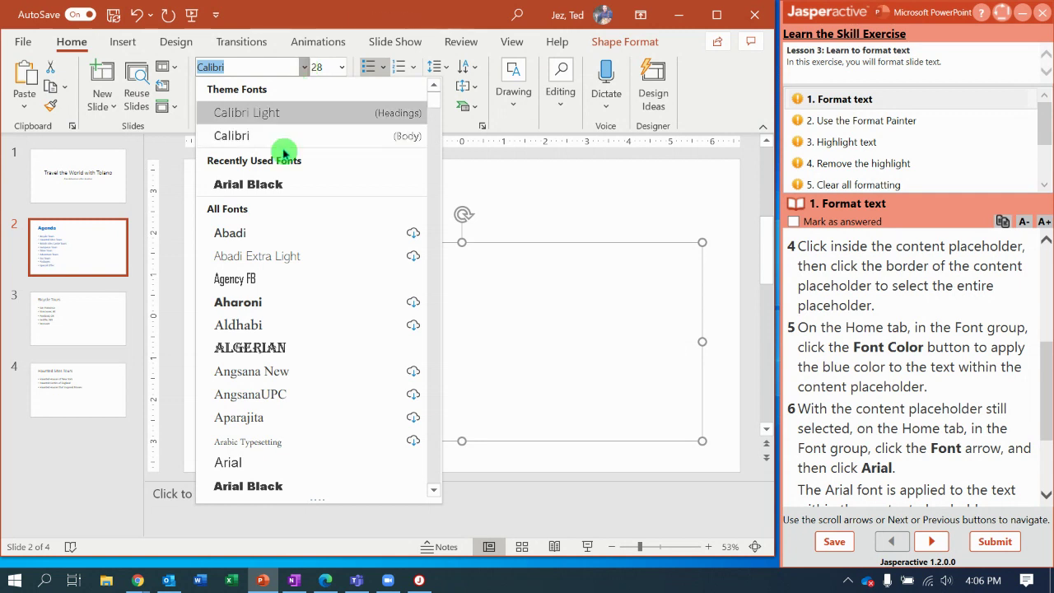
click(260, 464)
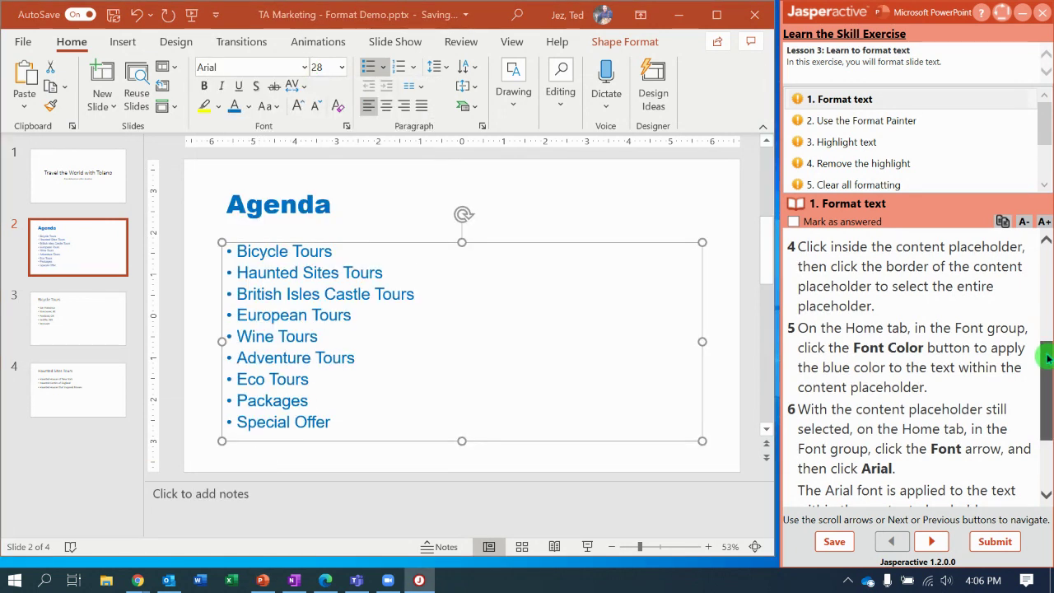
scroll(1047, 362, down, 3)
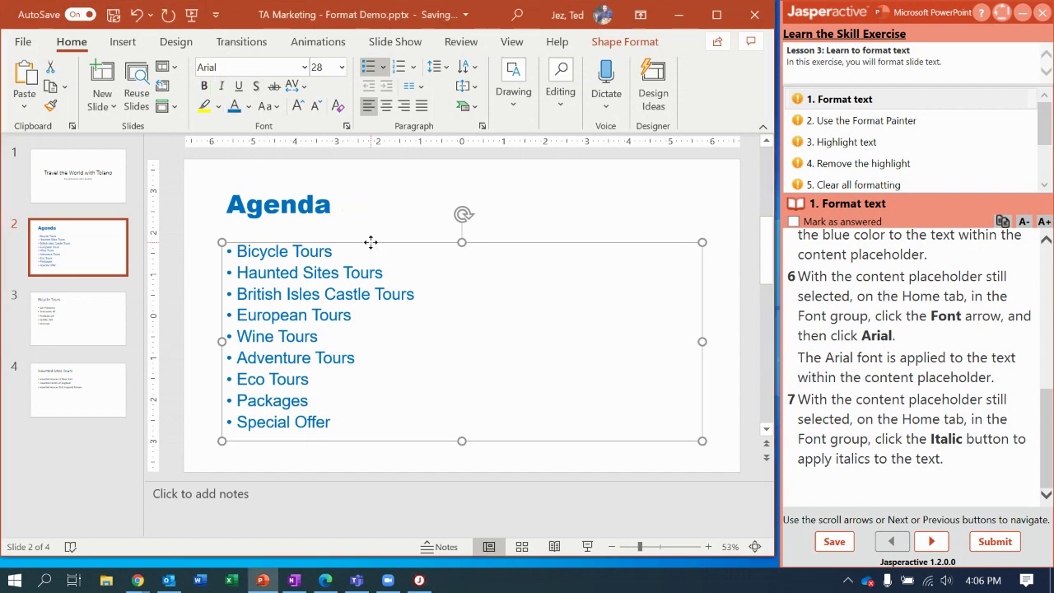
click(222, 85)
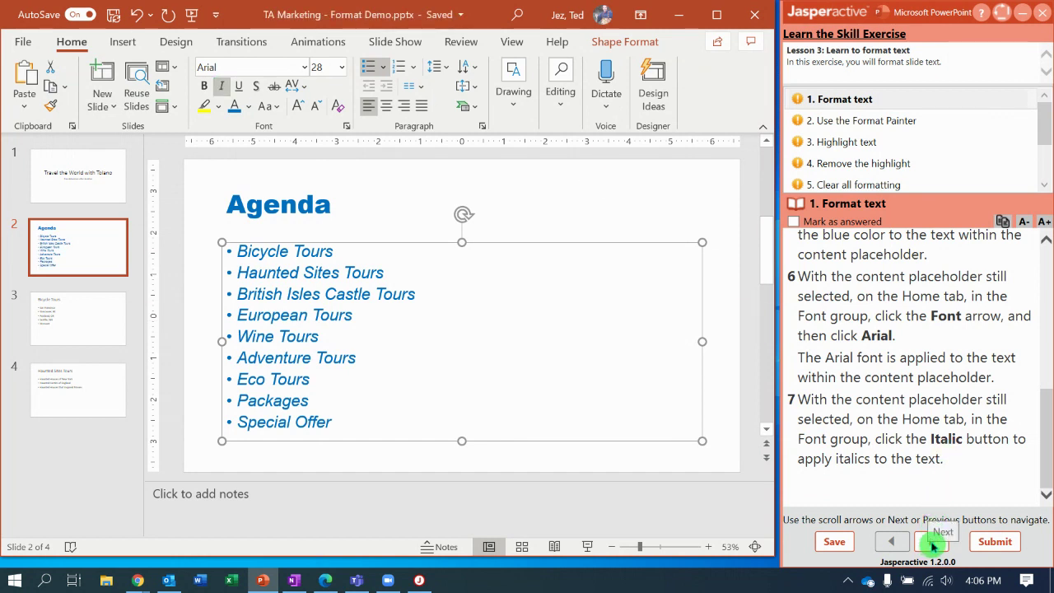
- Advance to the second task and Format Painter slide 2's bullet style onto slide 3's Bicycle Tours list
click(936, 543)
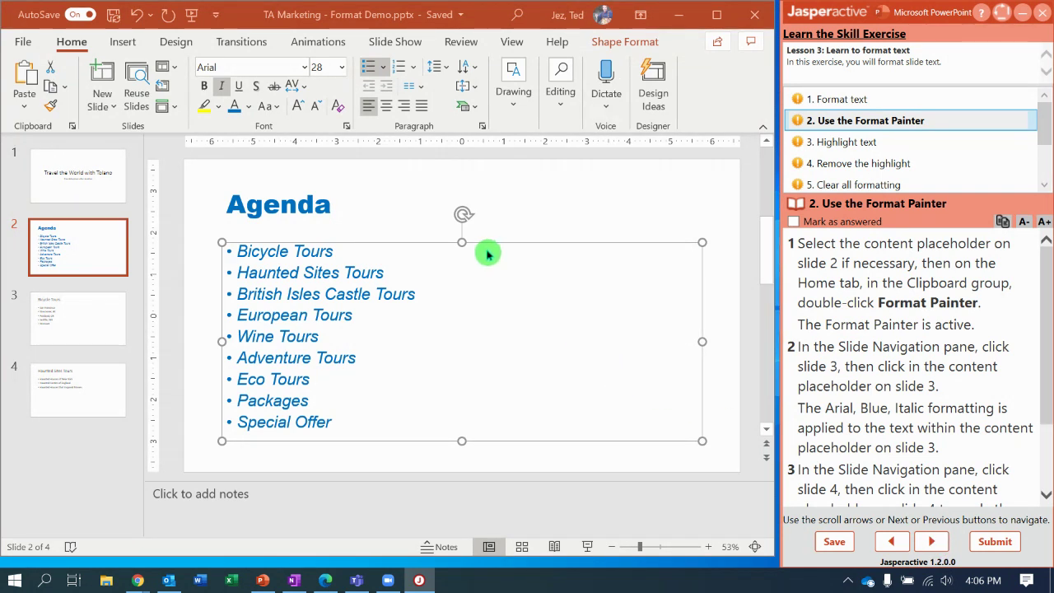
click(422, 245)
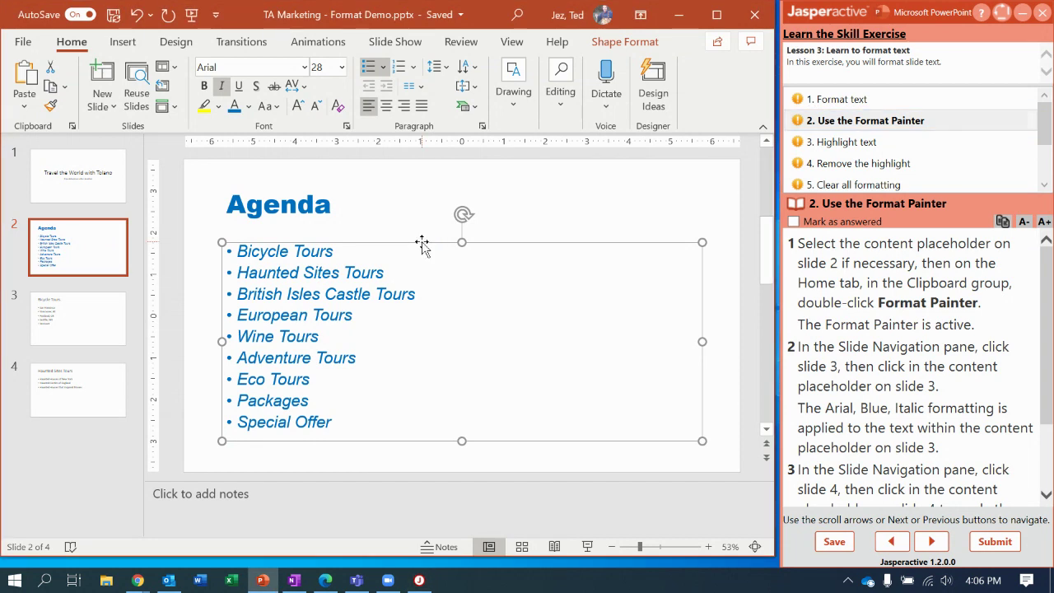
double_click(52, 108)
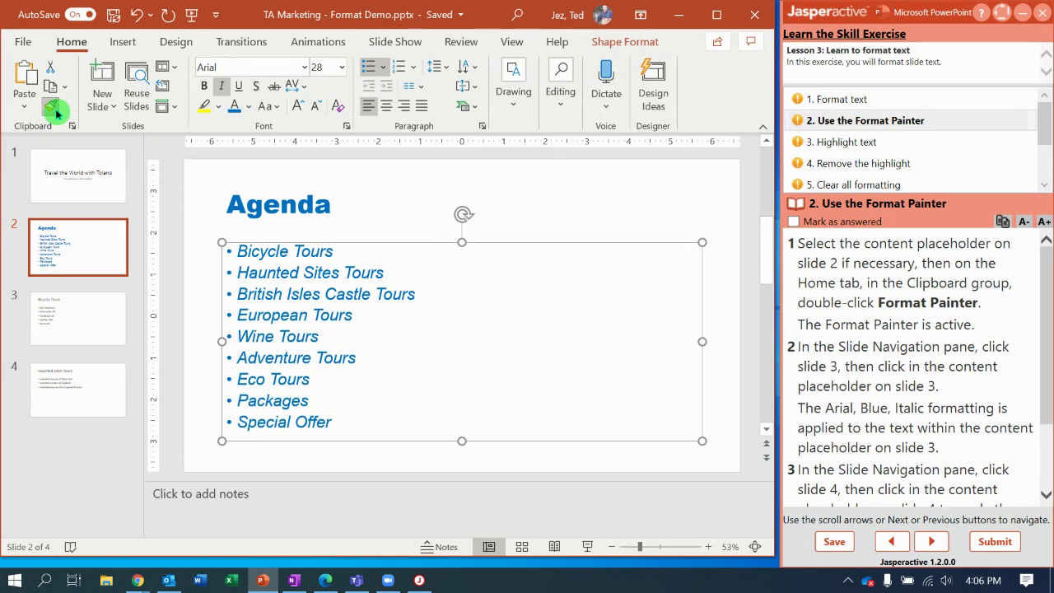
click(104, 329)
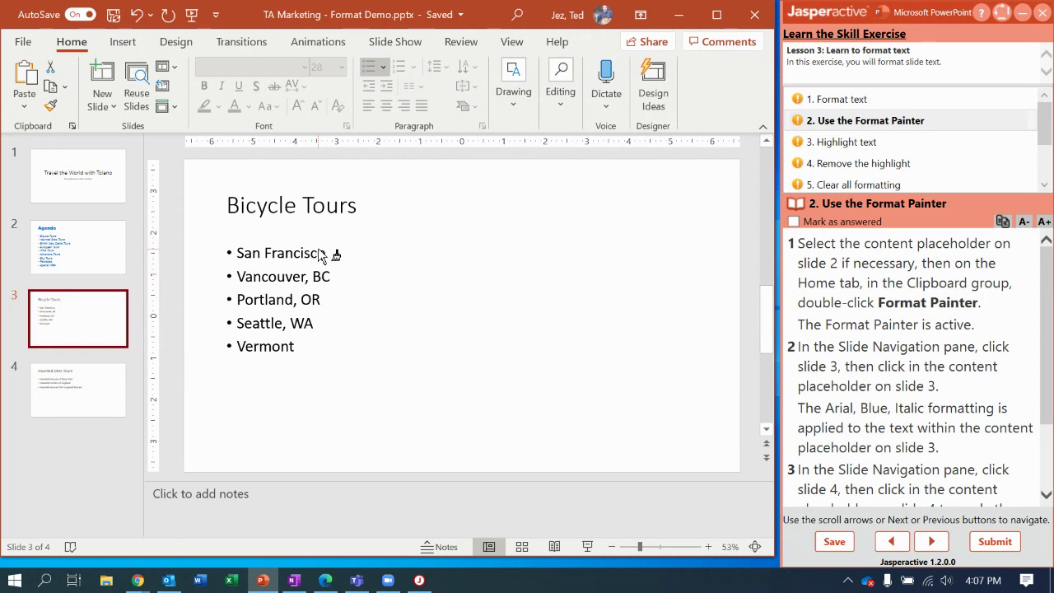
click(320, 254)
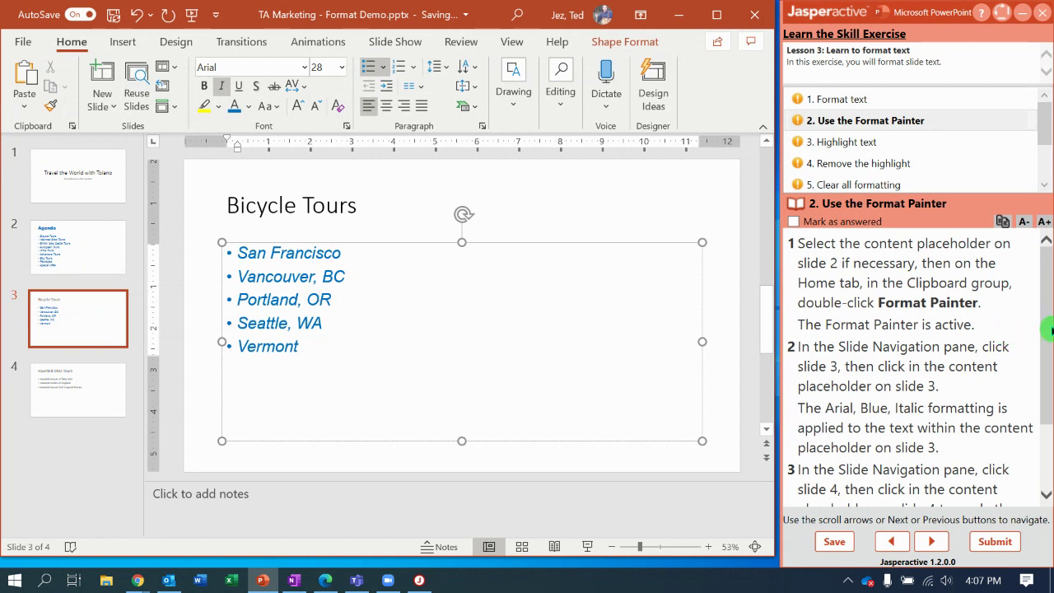
- Pick up slide 3's bullet formatting with Format Painter and move to slide 4
drag(1051, 330, 1050, 396)
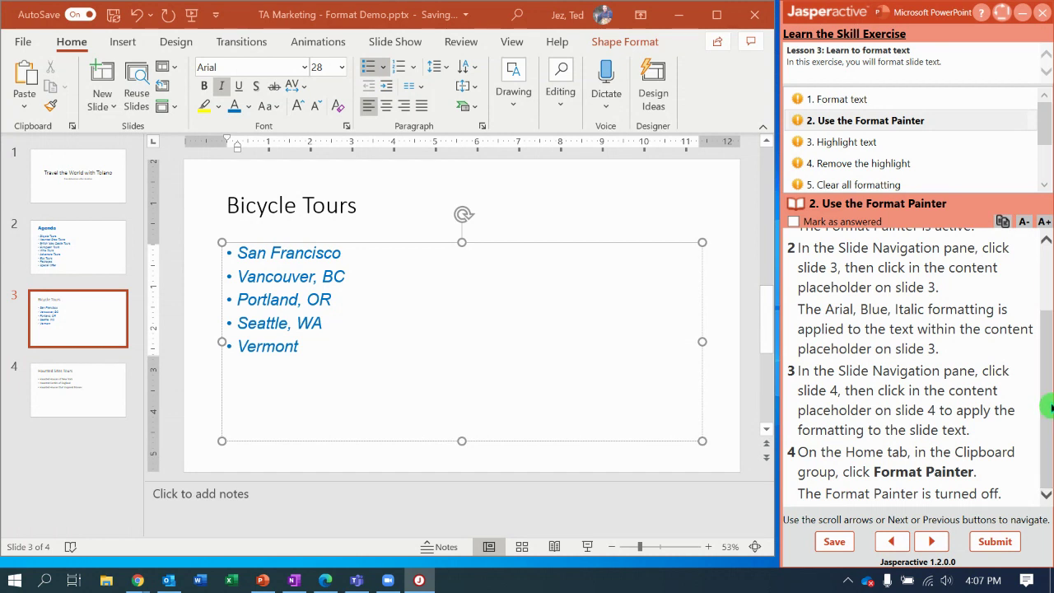
click(346, 247)
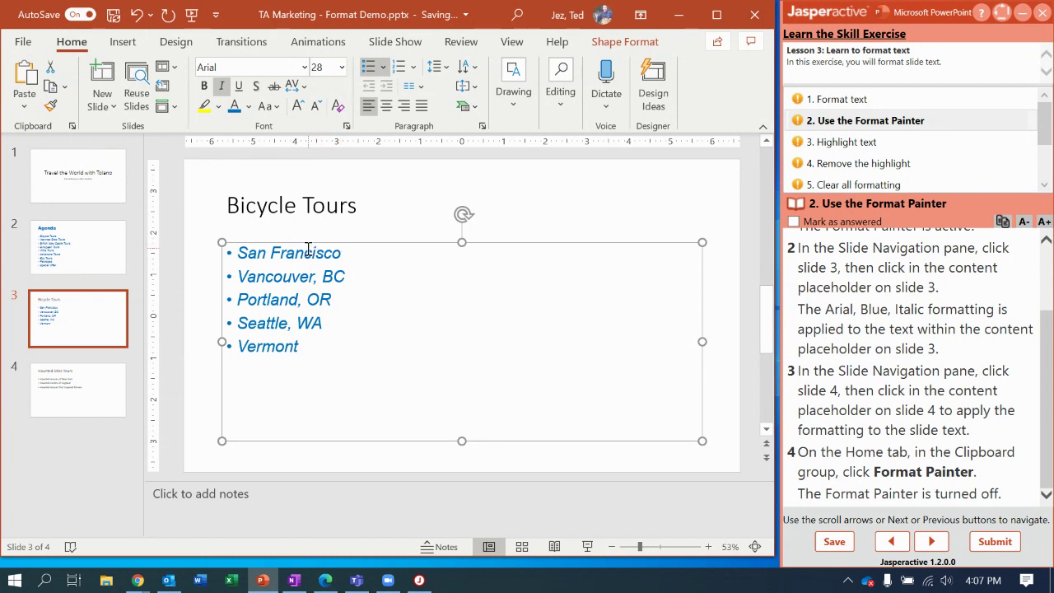
click(51, 109)
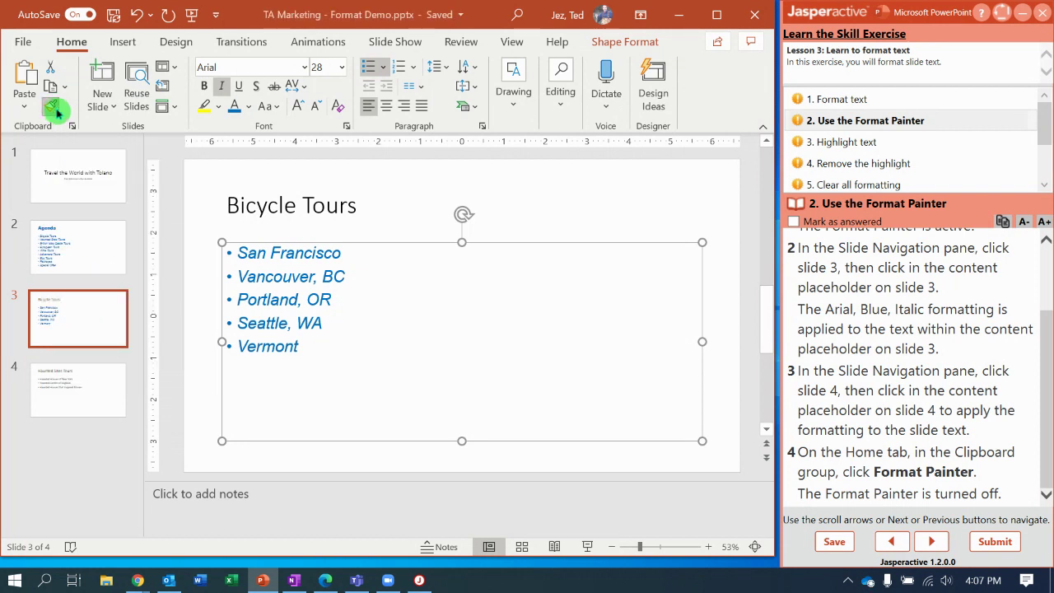
click(106, 388)
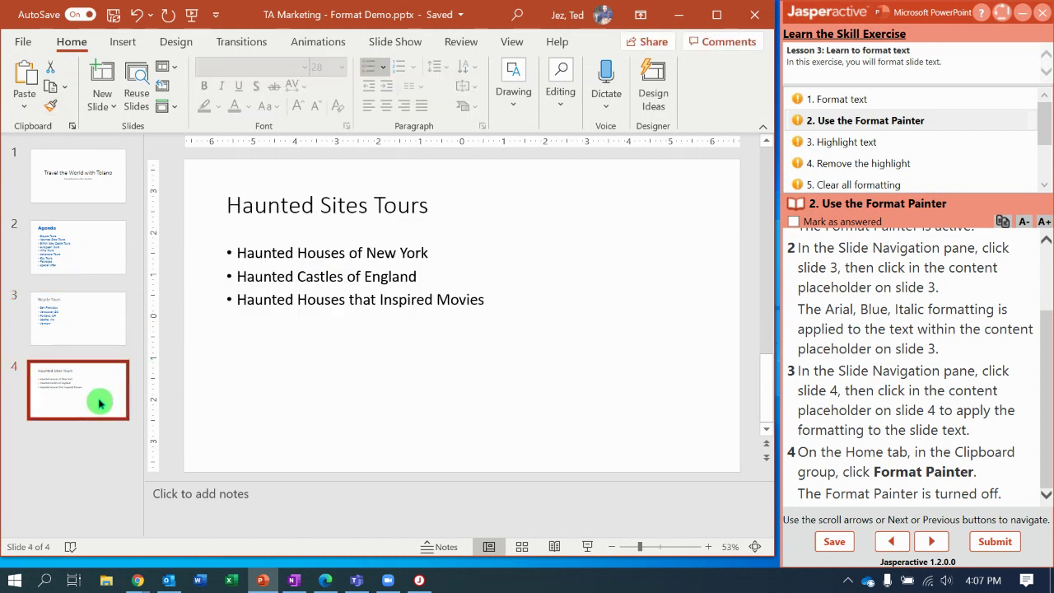
- Paint the blue italic Arial style onto slide 4's Haunted Sites Tours bullets, then turn Format Painter off
click(305, 245)
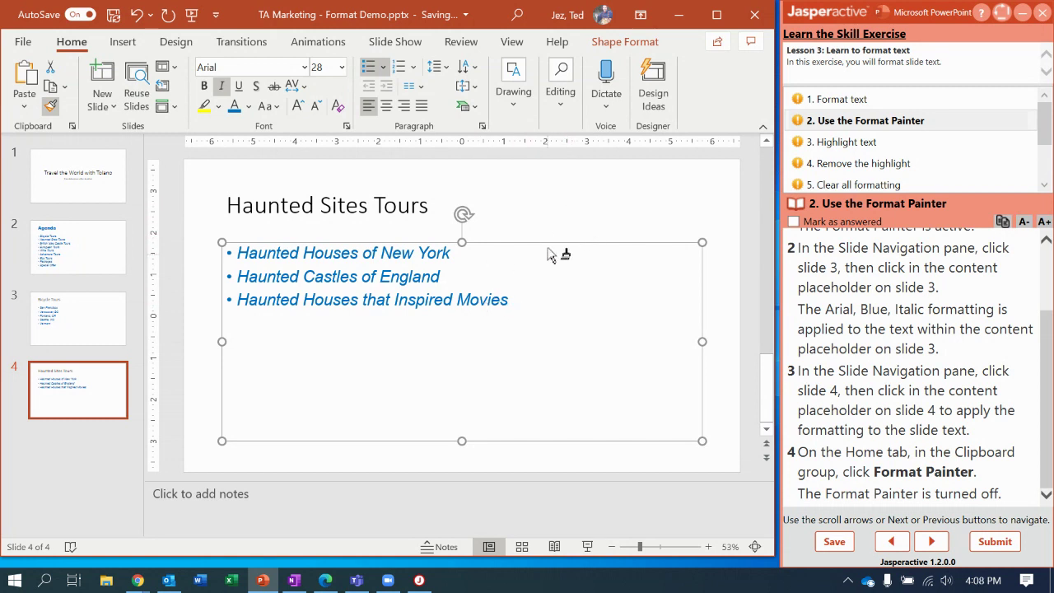
click(45, 398)
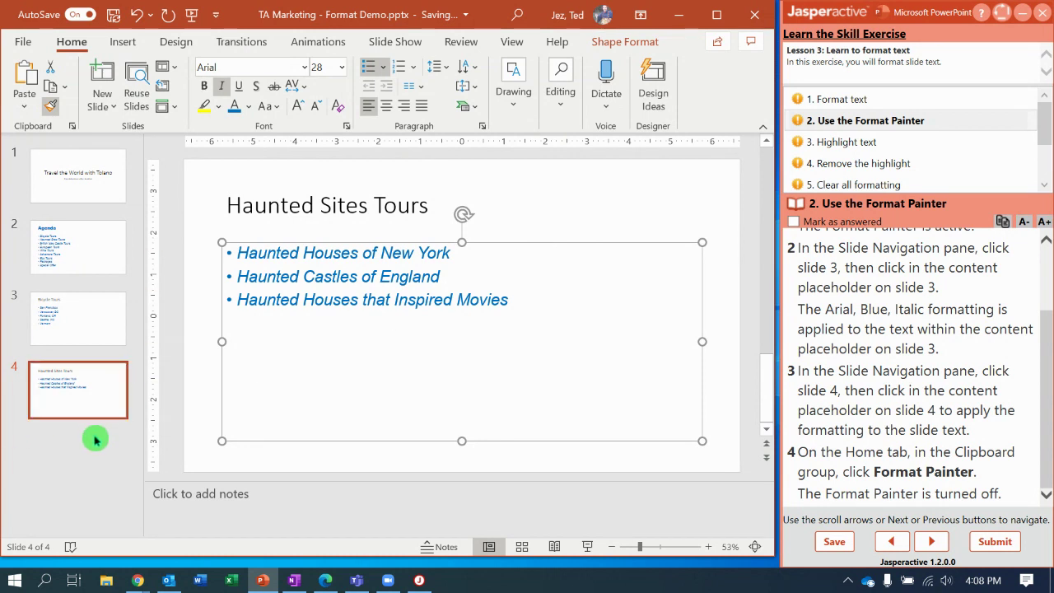
click(52, 107)
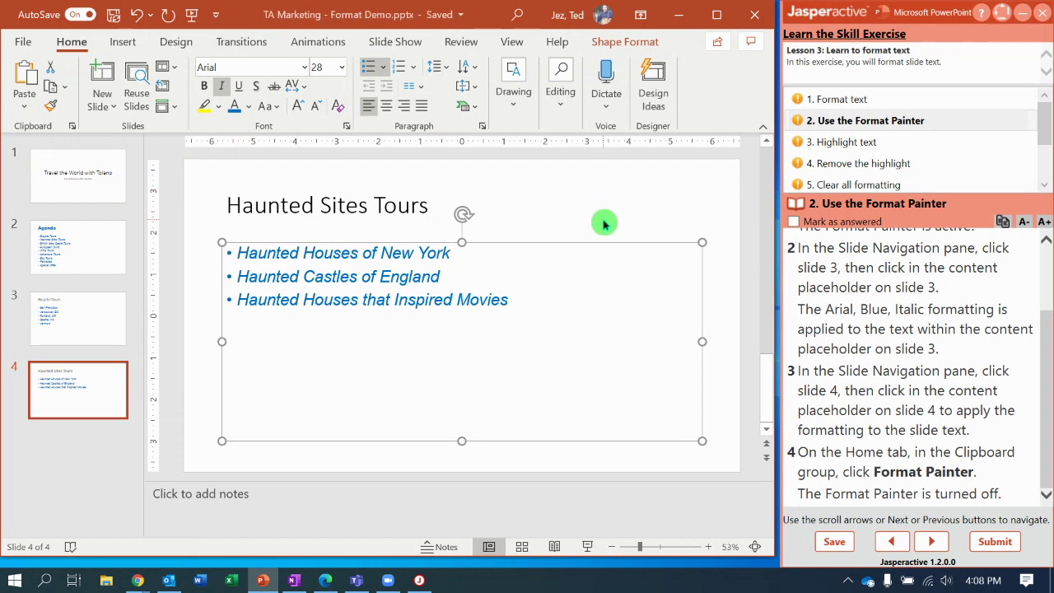
click(1046, 367)
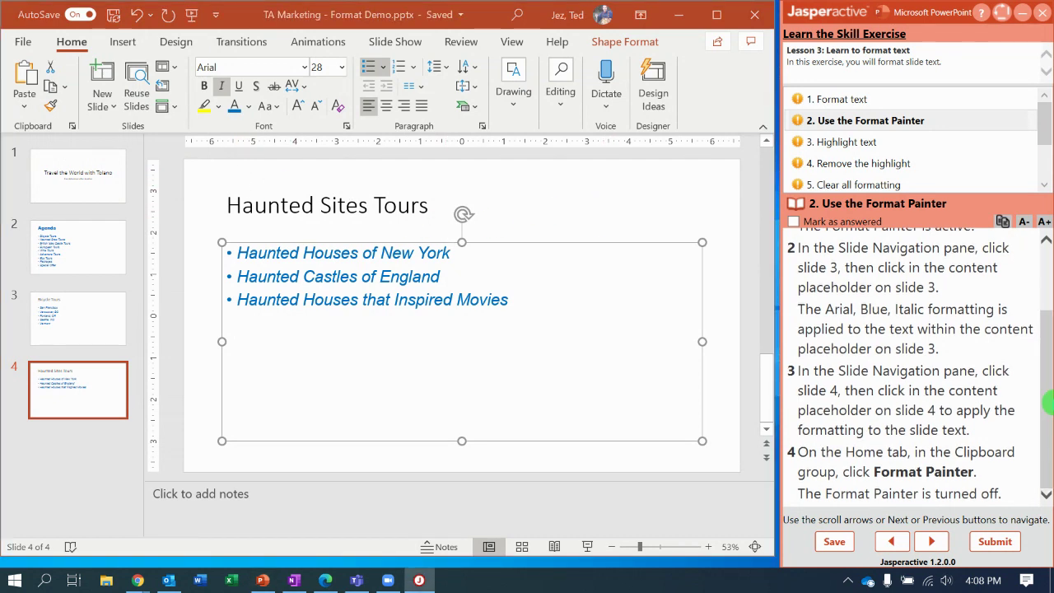